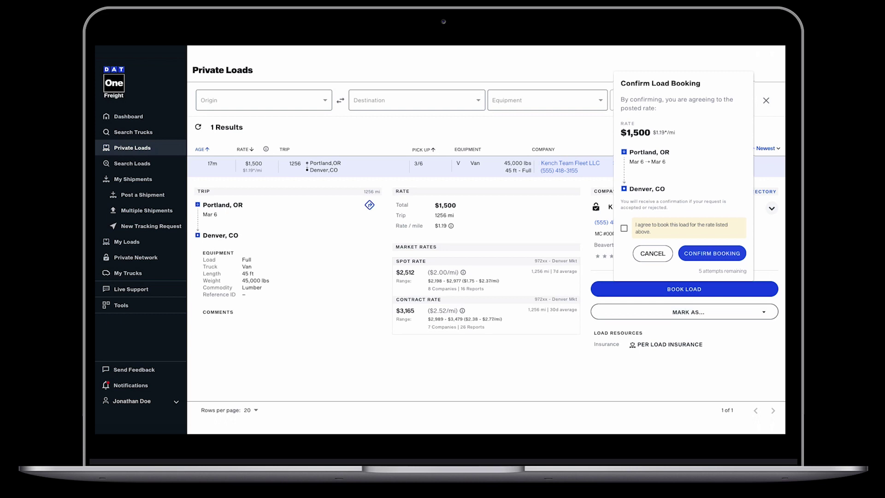
# Agree to the $1,500 listed rate and confirm booking of the Portland–Denver van load
pyautogui.click(624, 229)
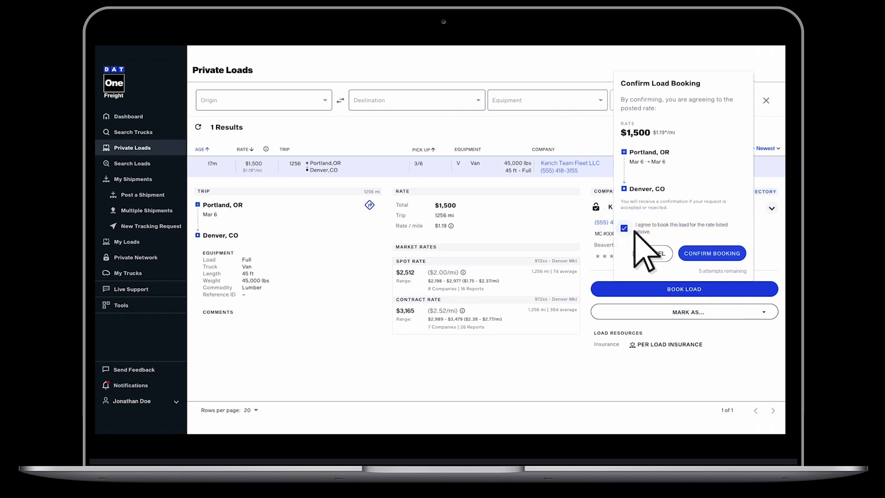
pyautogui.click(707, 254)
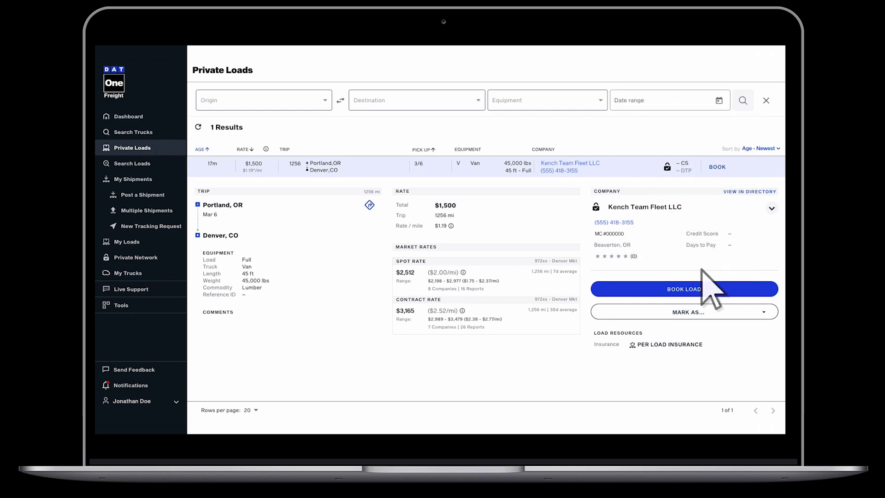